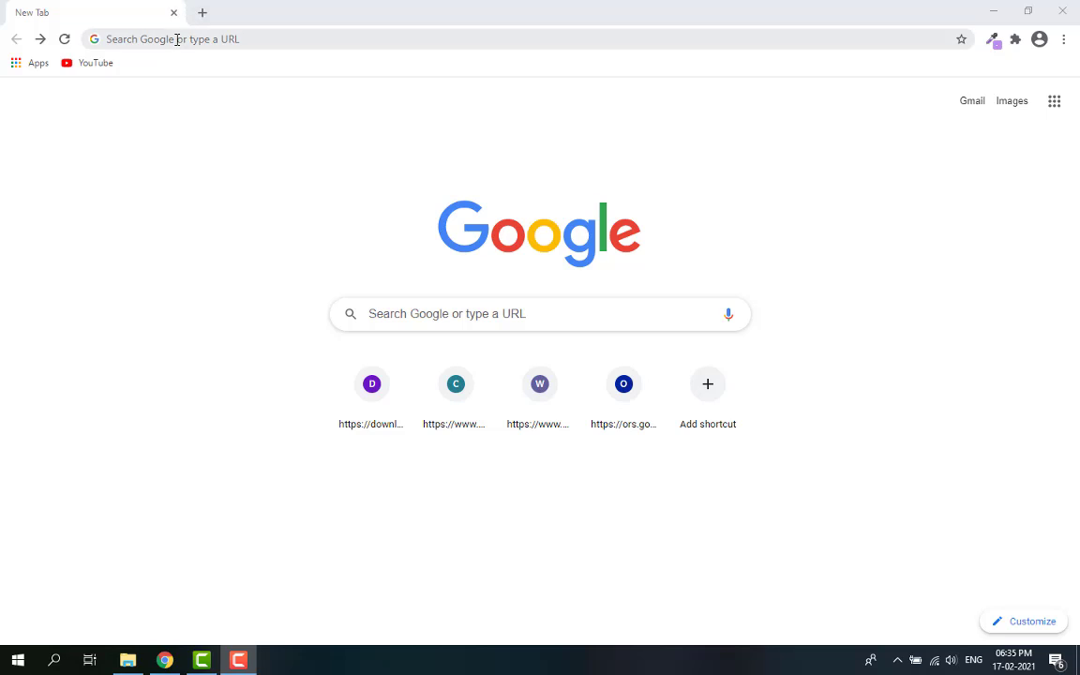
Find the python.org downloads page by searching the web for "download python" and download the Python 3.9.1 installer for Windows.
{"action": "left_click", "coordinate": [176, 39]}
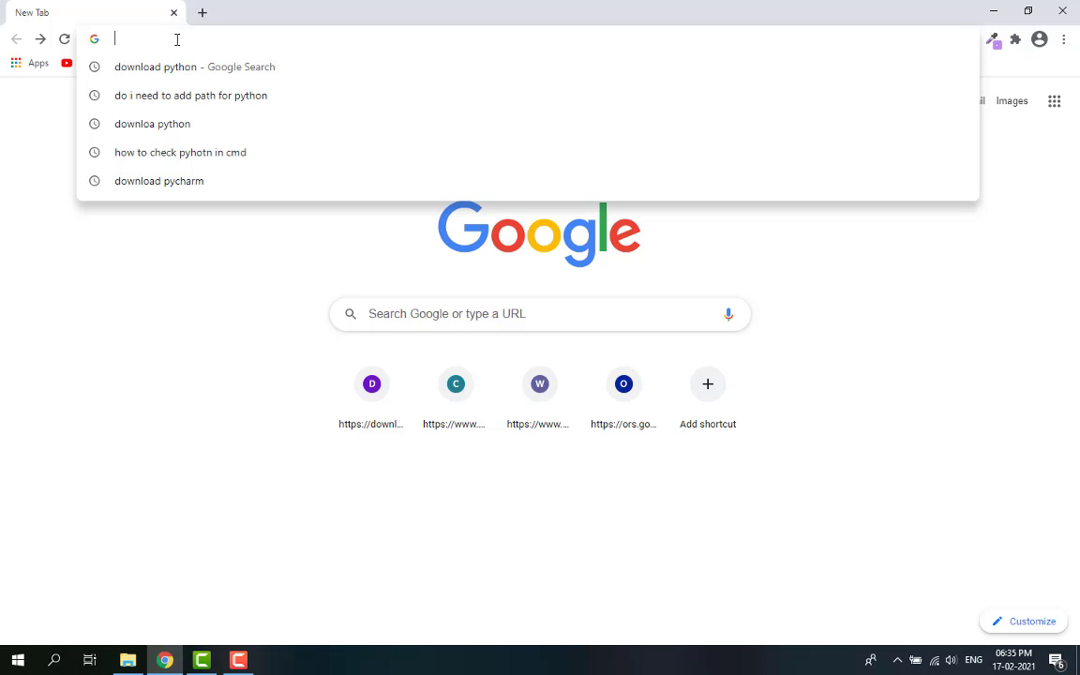
{"action": "type", "text": "download"}
{"action": "key", "text": "Return"}
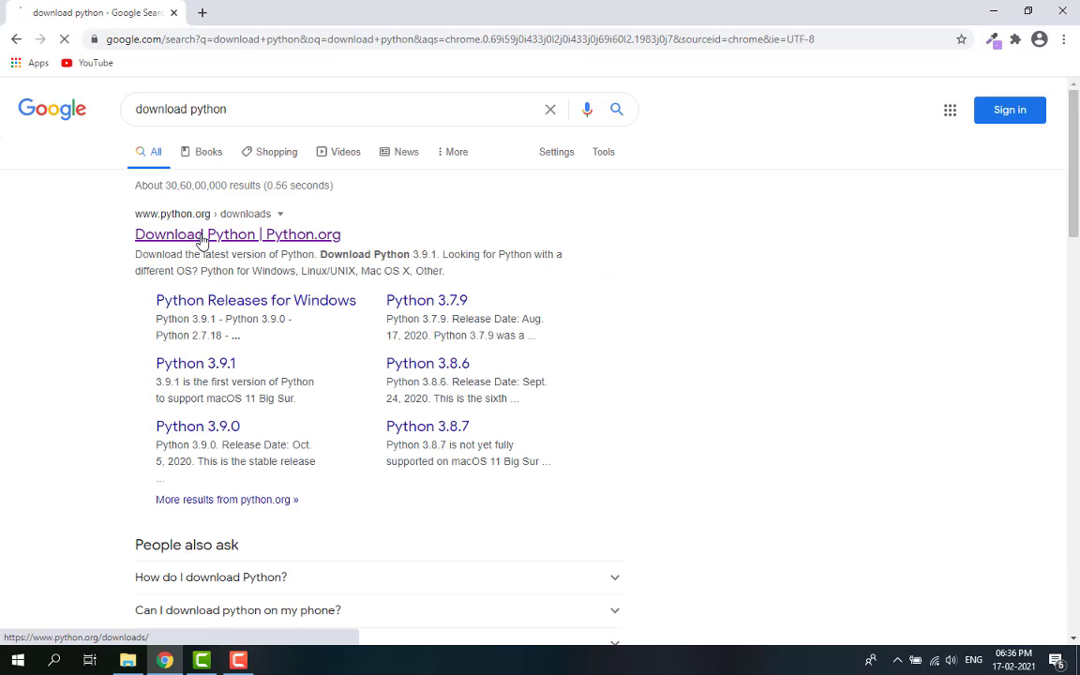
{"action": "left_click", "coordinate": [201, 235]}
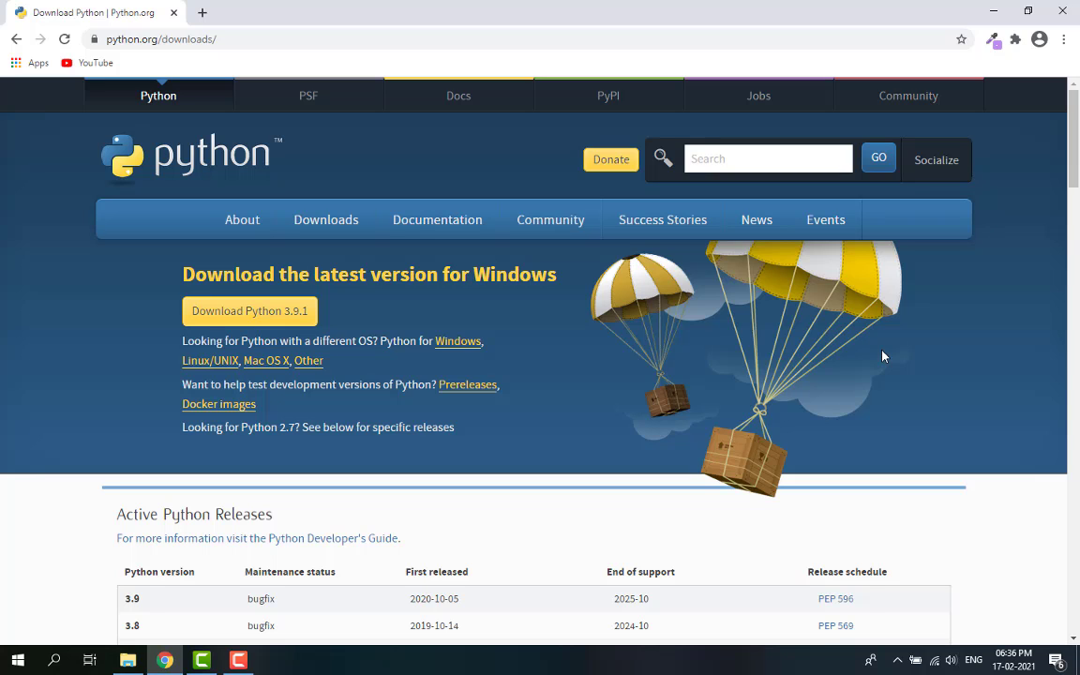
{"action": "left_click", "coordinate": [241, 313]}
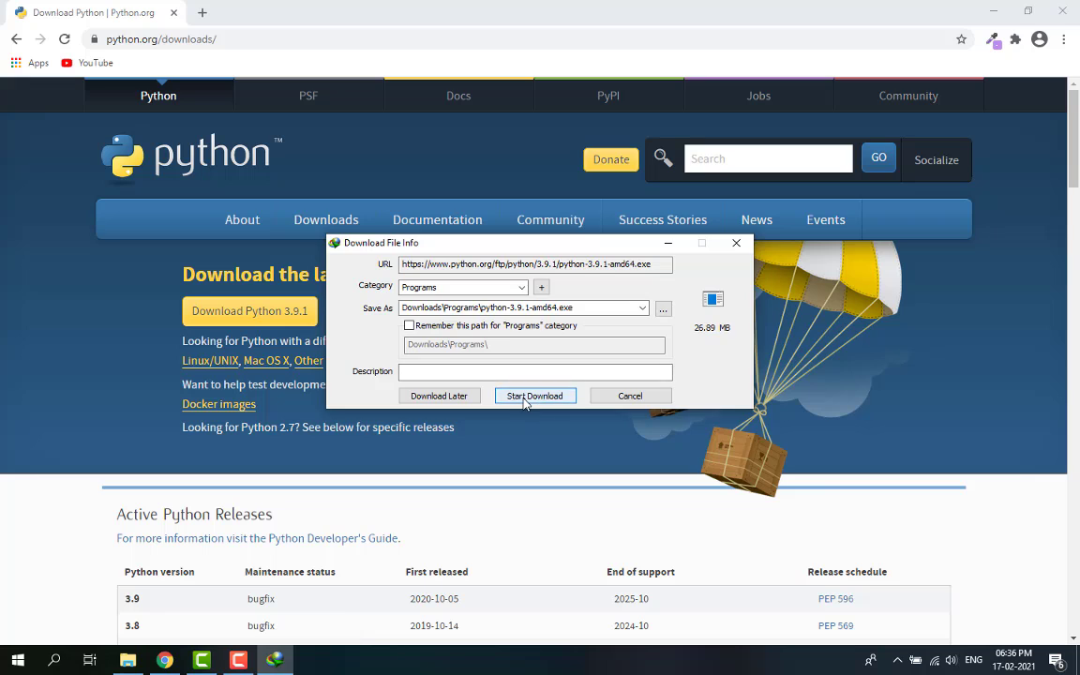
{"action": "left_click", "coordinate": [532, 395]}
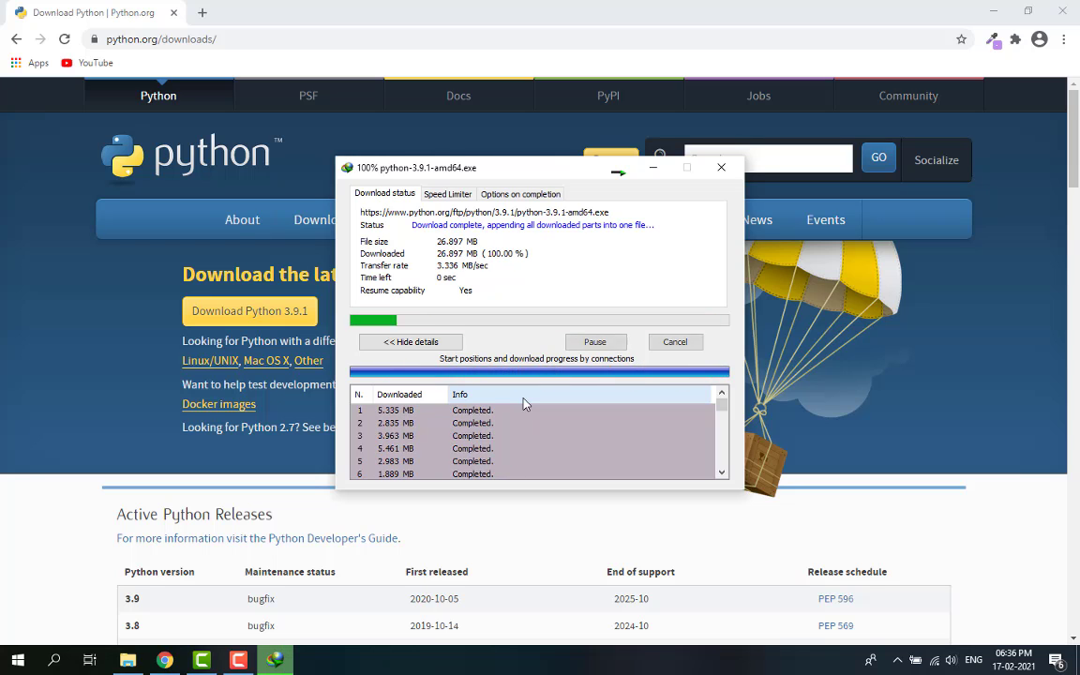
Install Python from python-3.9.1-amd64.exe in the Programs download folder with default settings, including the all-users launcher and Add Python 3.9 to PATH.
{"action": "left_click", "coordinate": [129, 661]}
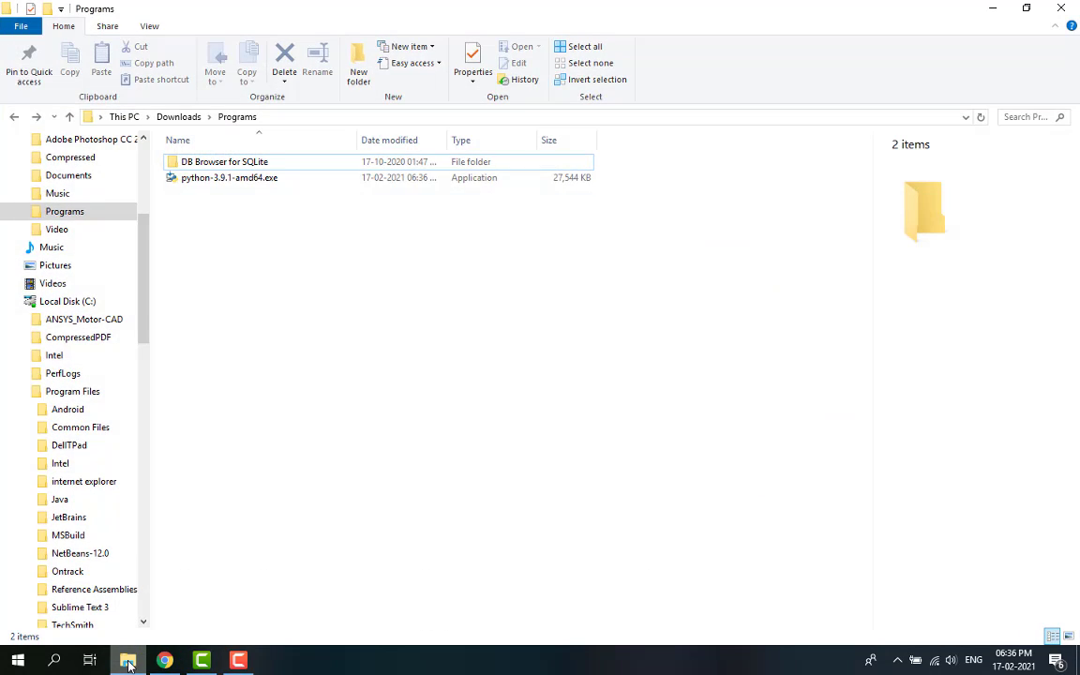
{"action": "left_click", "coordinate": [210, 178]}
{"action": "double_click", "coordinate": [210, 178]}
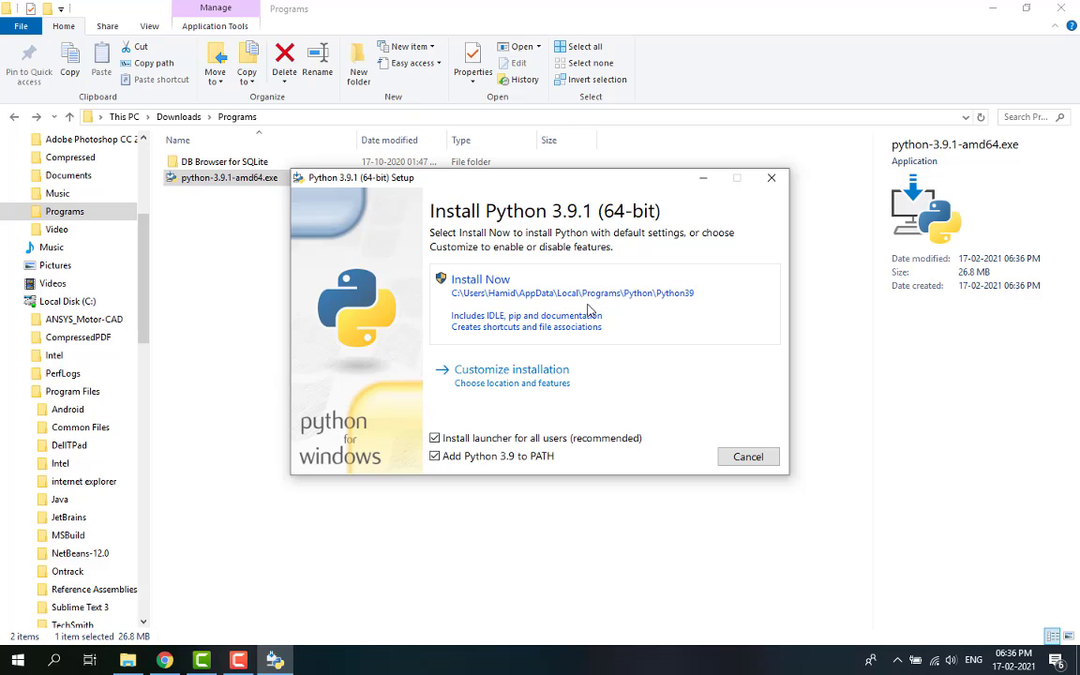
{"action": "left_click", "coordinate": [517, 300]}
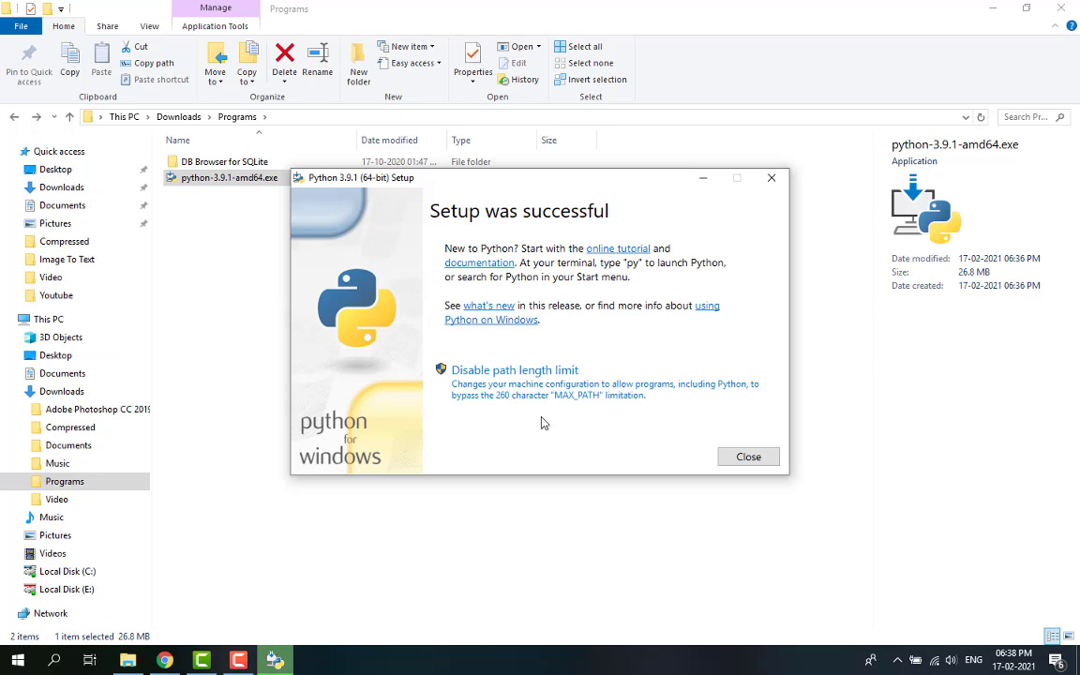
{"action": "left_click", "coordinate": [749, 458]}
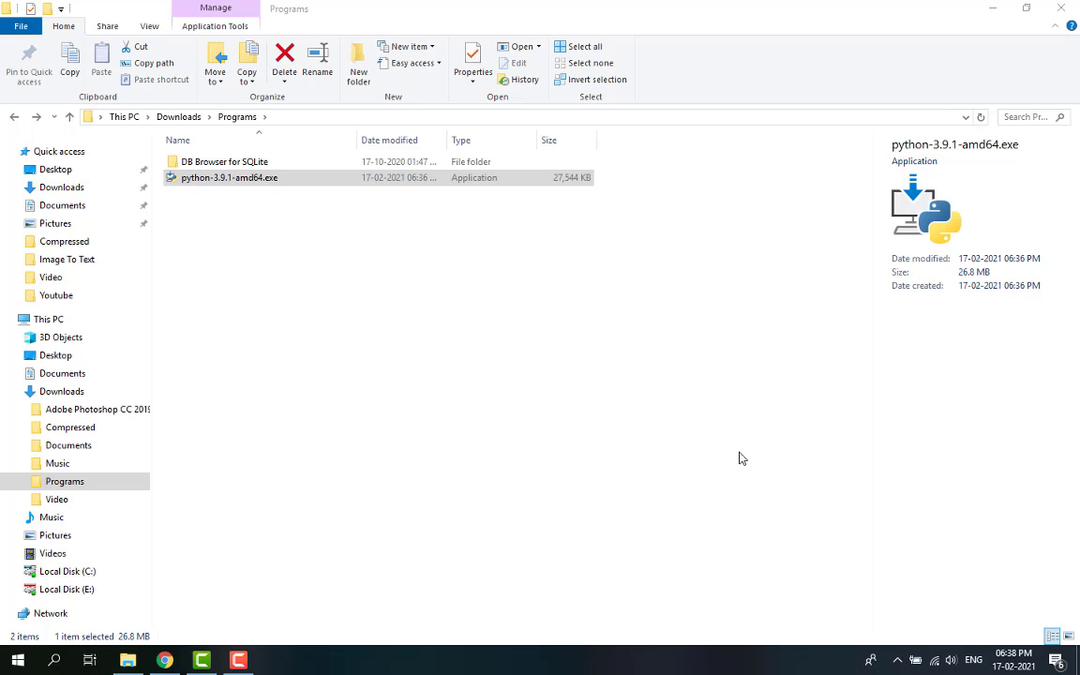
Open Command Prompt and run the python command to check the installation.
{"action": "left_click", "coordinate": [49, 661]}
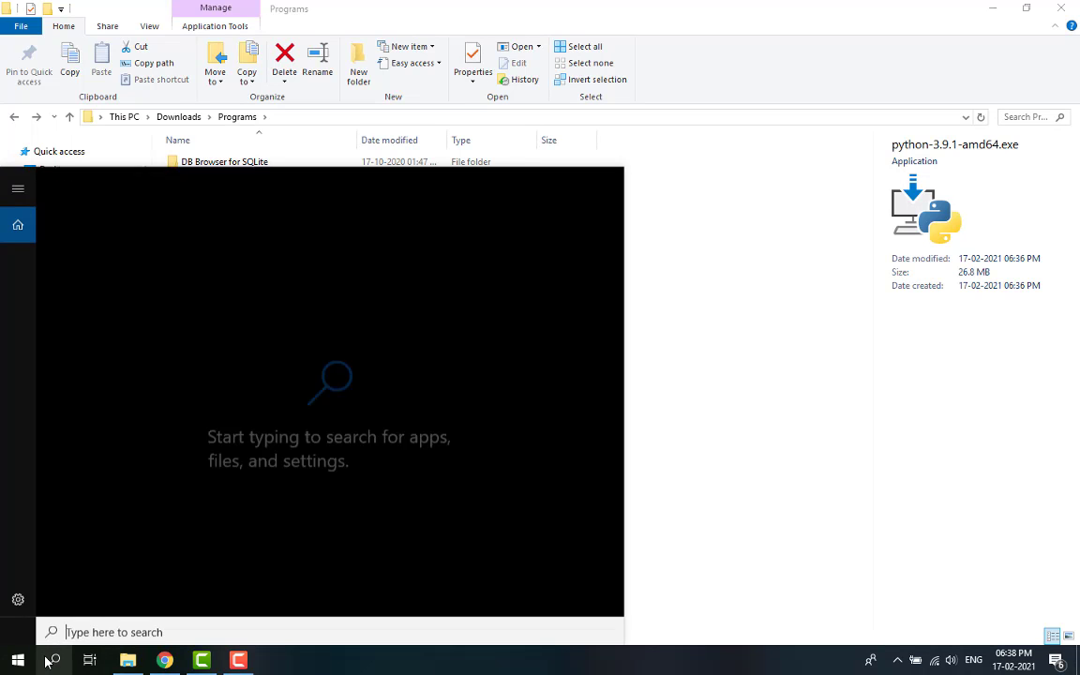
{"action": "type", "text": "cmd"}
{"action": "key", "text": "Return"}
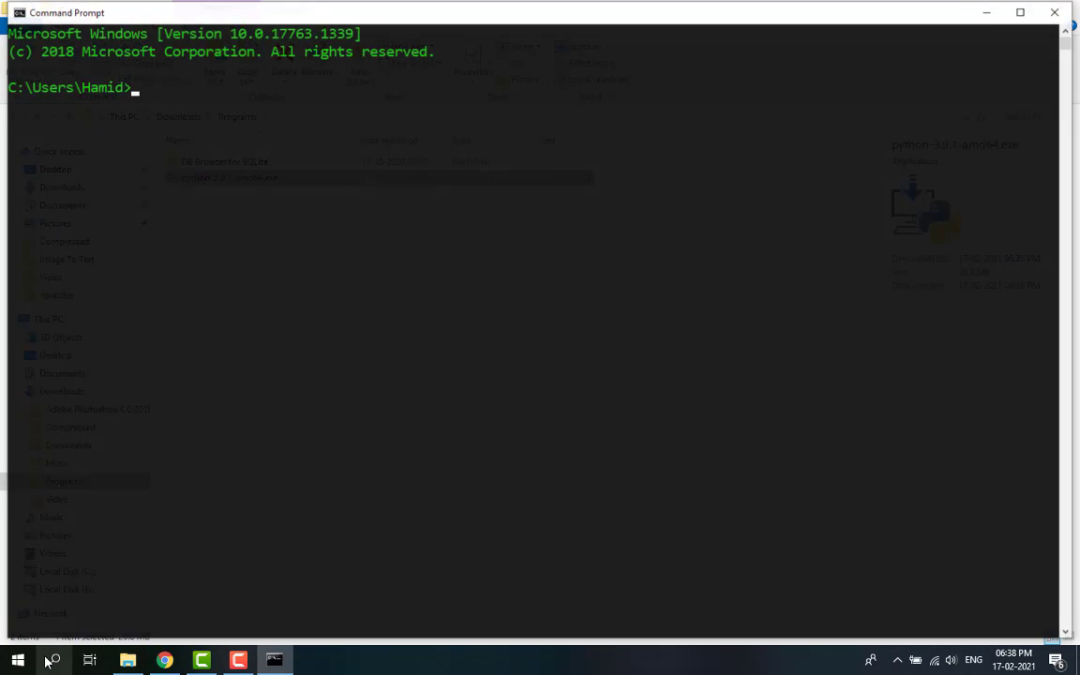
{"action": "type", "text": "p"}
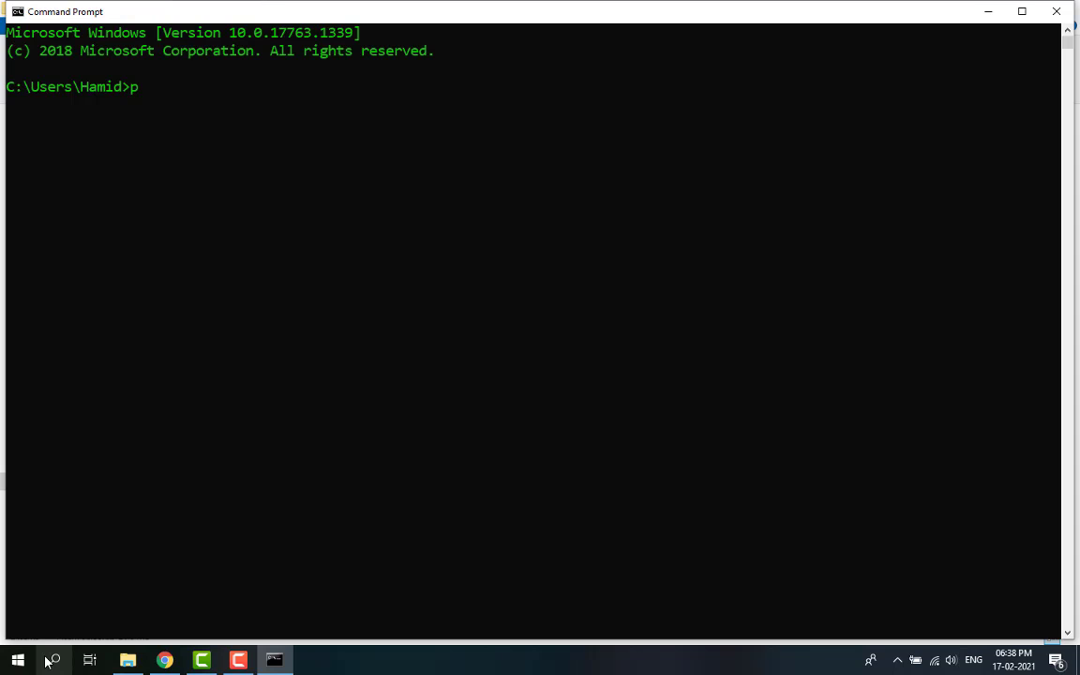
{"action": "type", "text": "ython"}
{"action": "key", "text": "Return"}
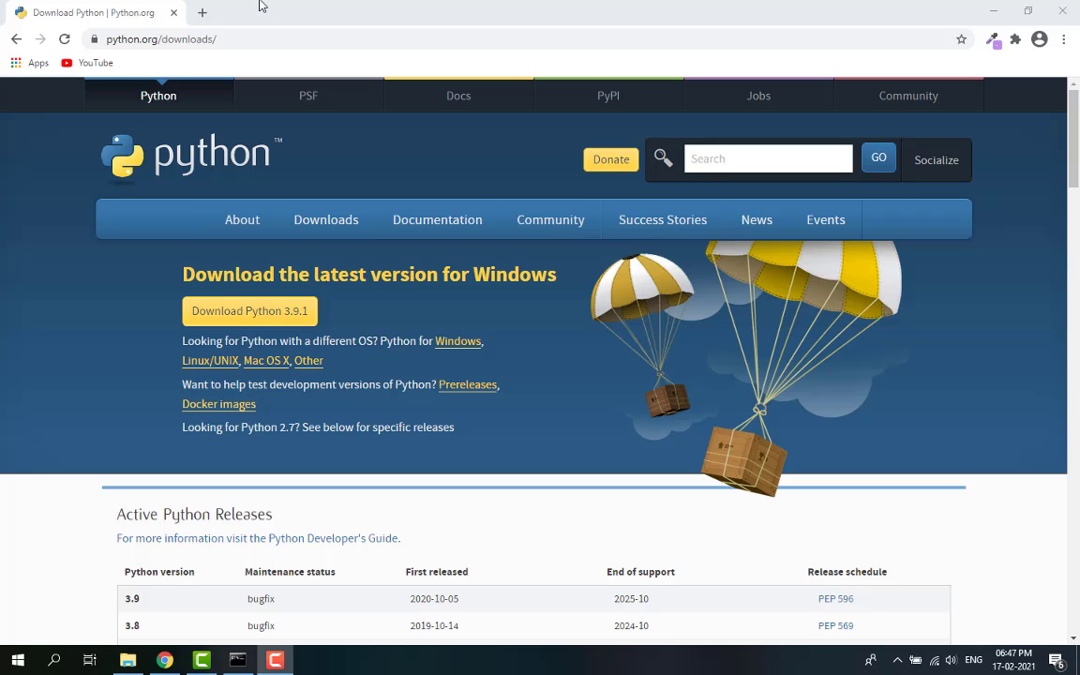
Find the JetBrains download page in a new browser tab by searching for "download pycharm" and download PyCharm Community for Windows.
{"action": "left_click", "coordinate": [201, 13]}
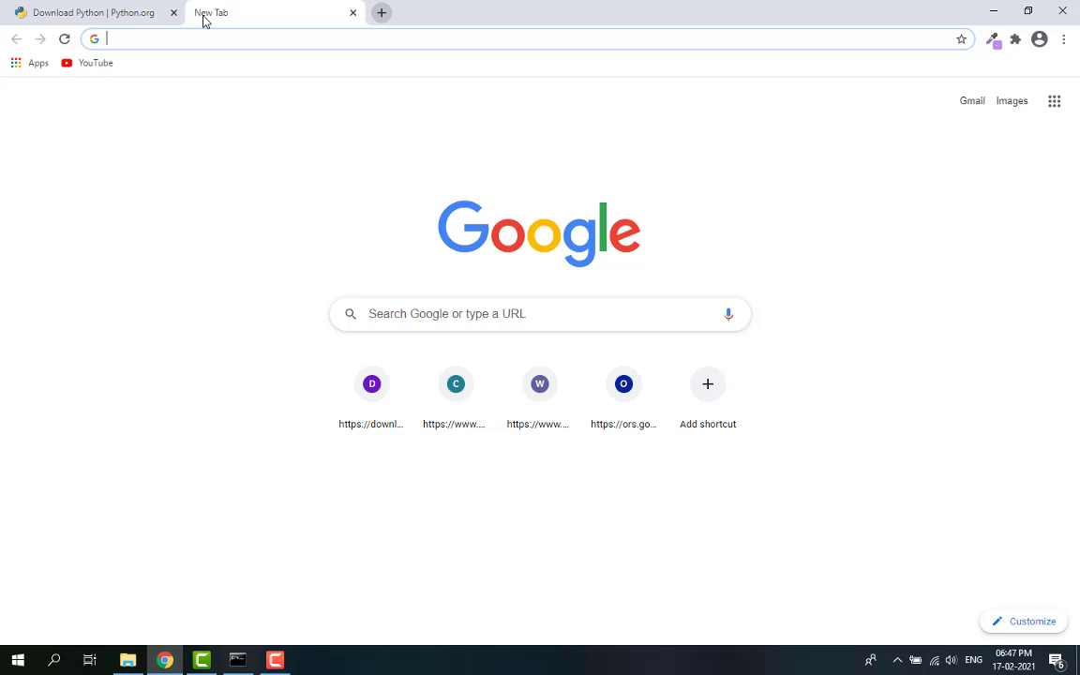
{"action": "type", "text": "download"}
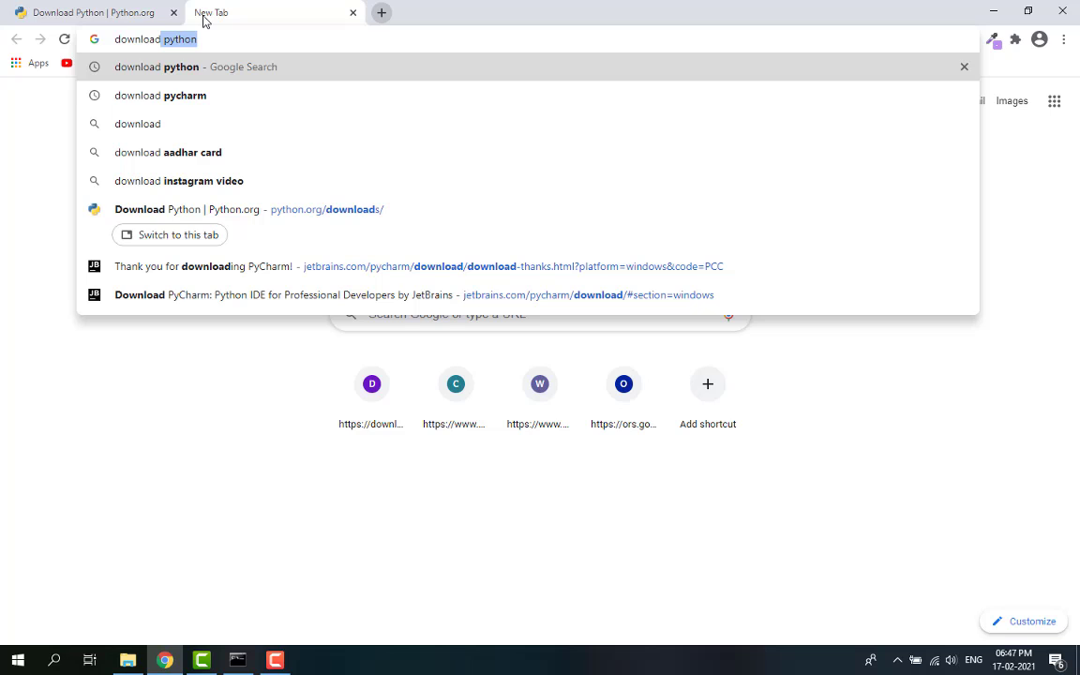
{"action": "key", "text": "Down"}
{"action": "key", "text": "Return"}
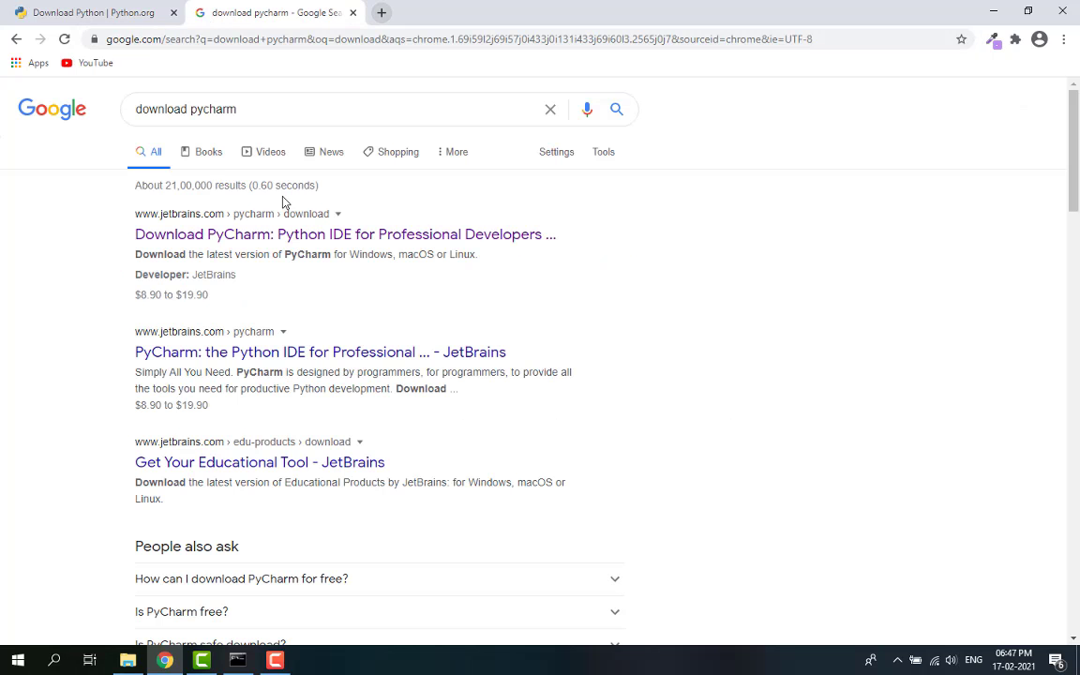
{"action": "left_click", "coordinate": [264, 240]}
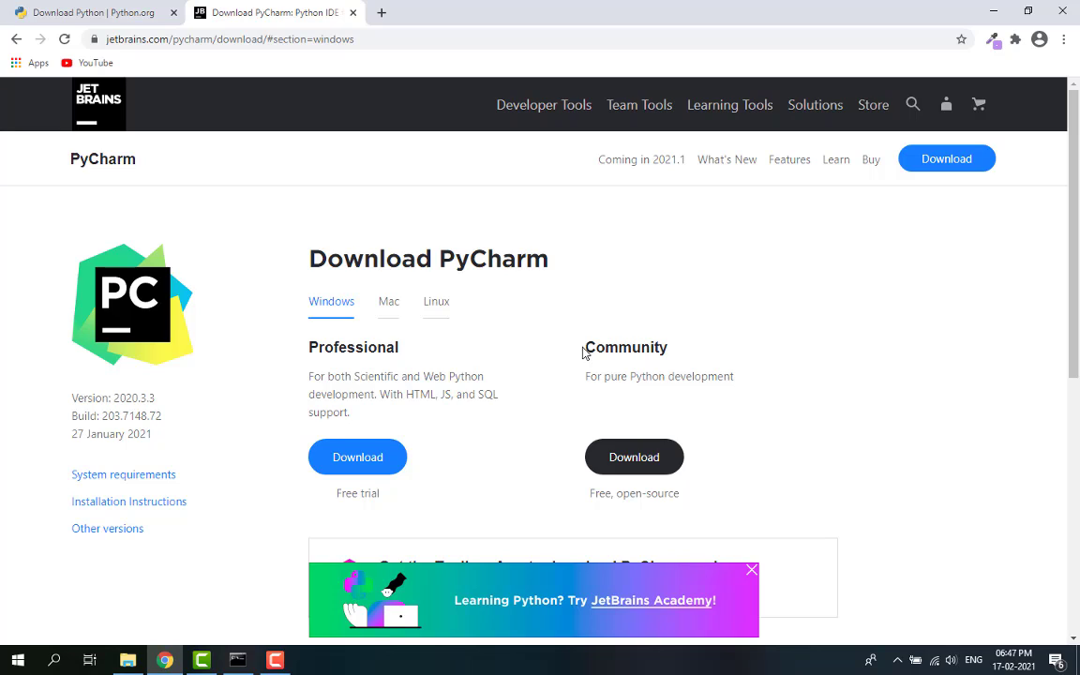
{"action": "left_click", "coordinate": [625, 457]}
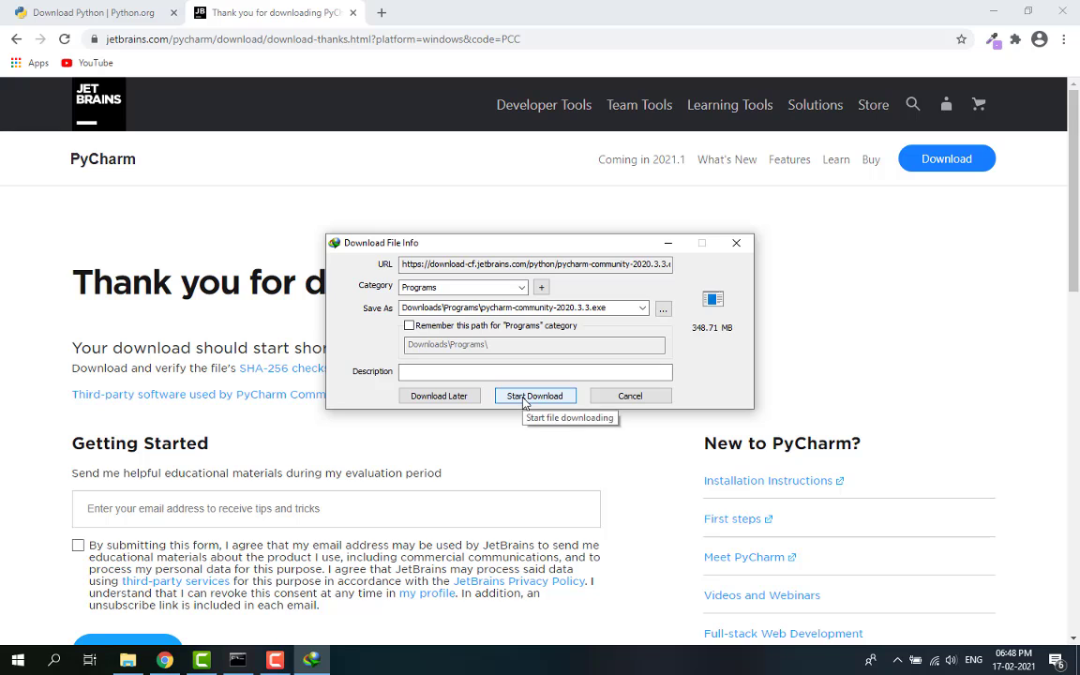
{"action": "left_click", "coordinate": [525, 398]}
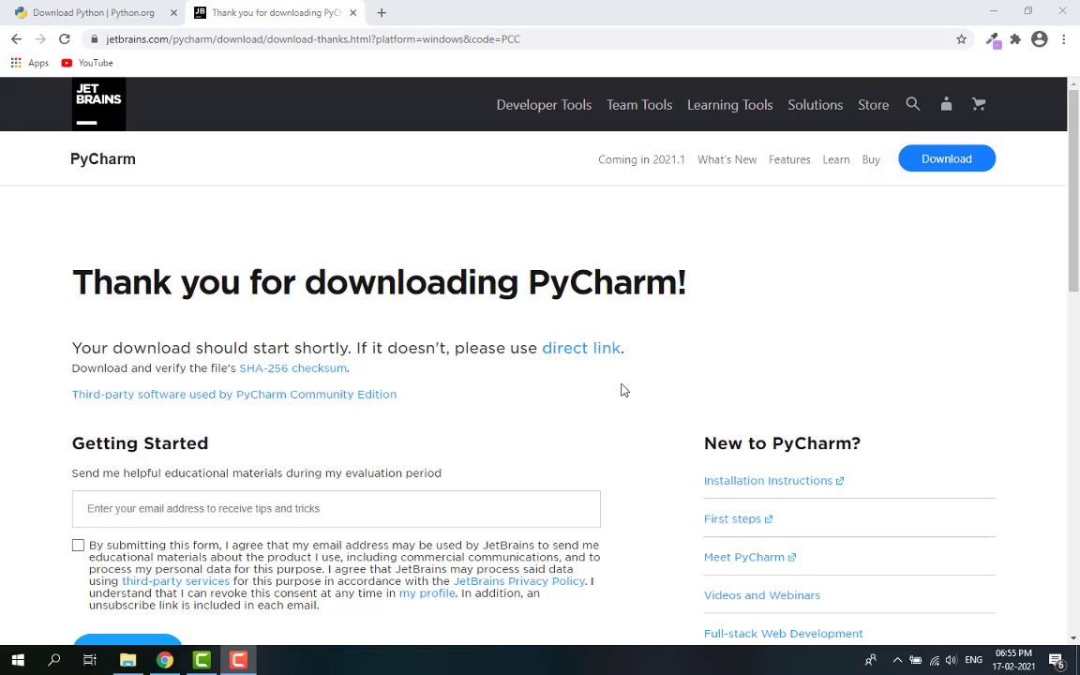
Install PyCharm from pycharm-community-2020.3.3.exe with a 64-bit launcher desktop shortcut, keeping the default destination and the JetBrains Start Menu folder.
{"action": "left_click", "coordinate": [130, 661]}
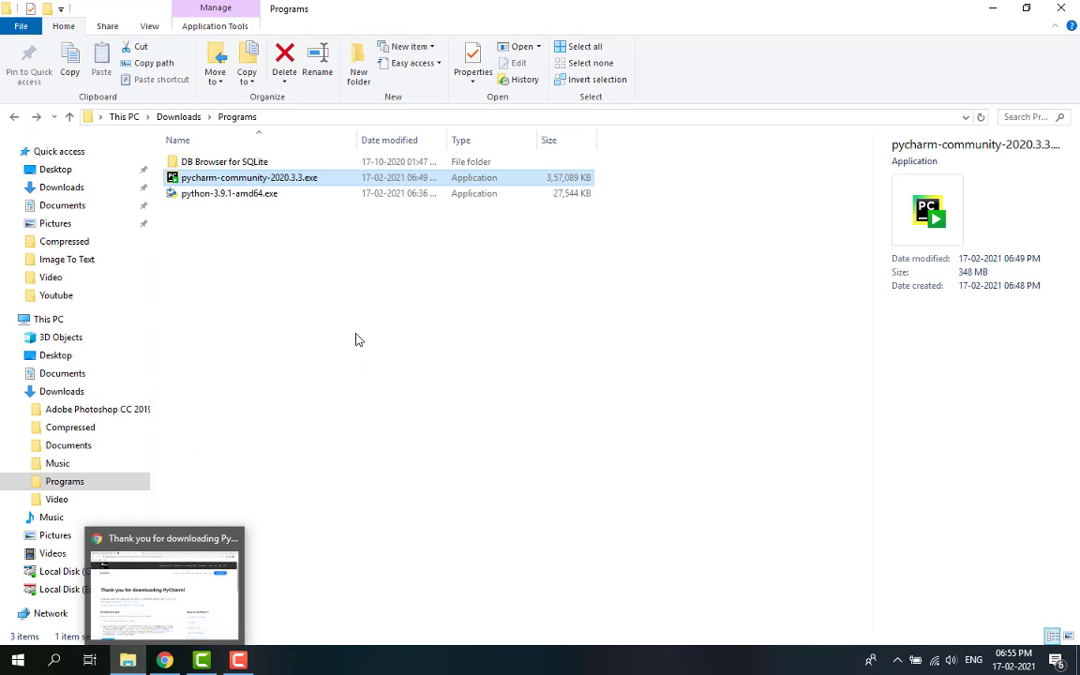
{"action": "double_click", "coordinate": [210, 185]}
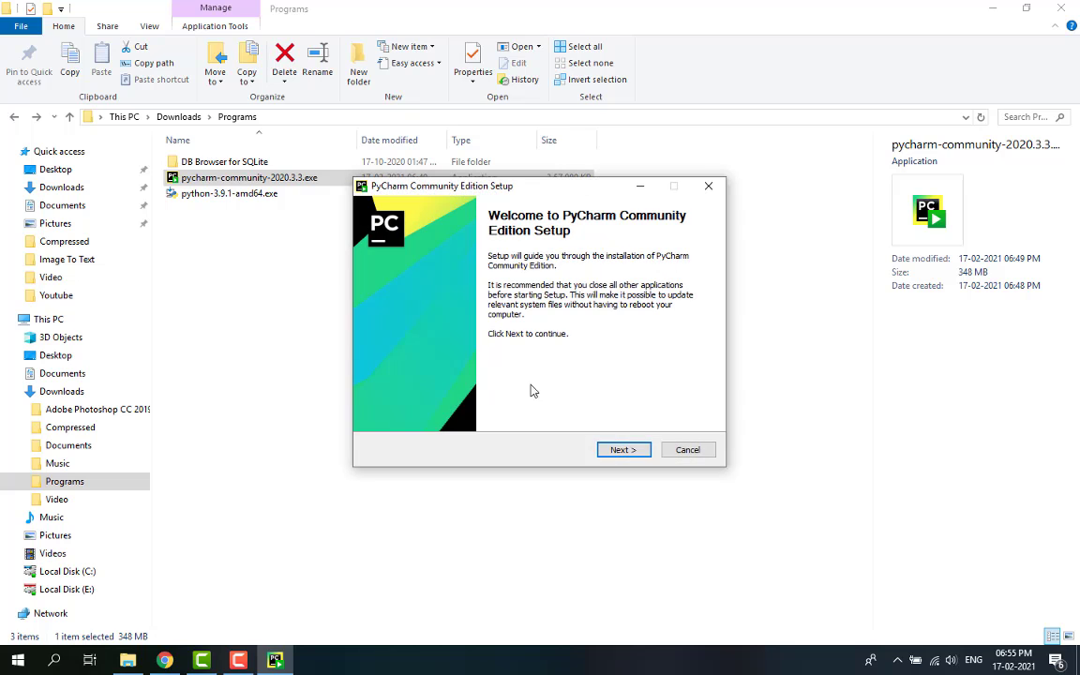
{"action": "left_click", "coordinate": [619, 451]}
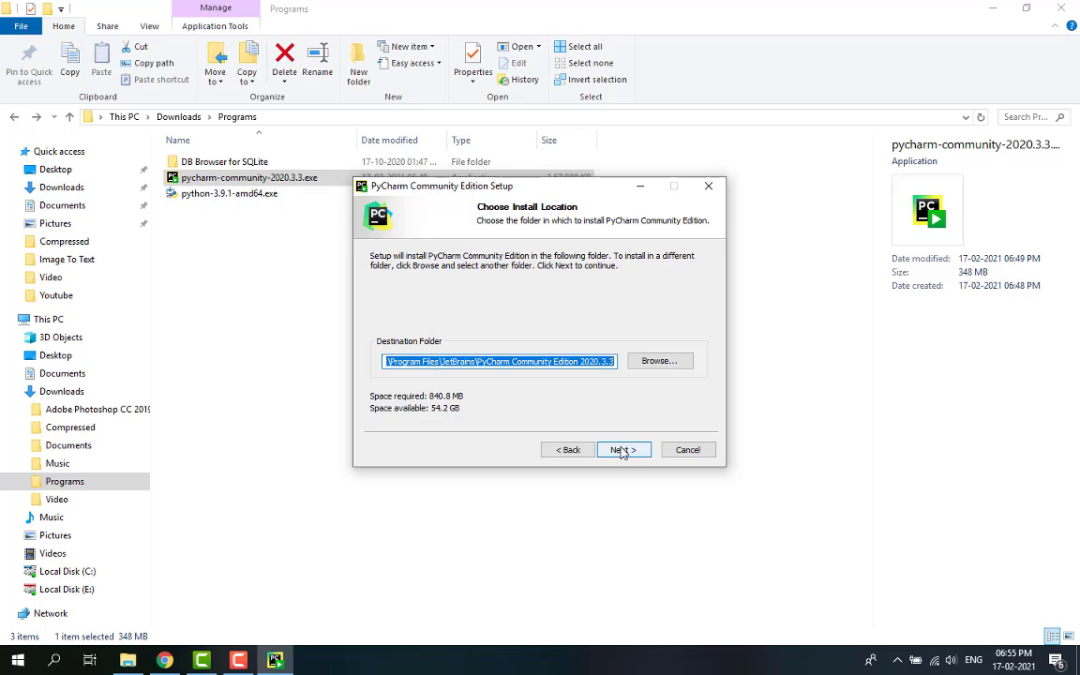
{"action": "left_click", "coordinate": [620, 451]}
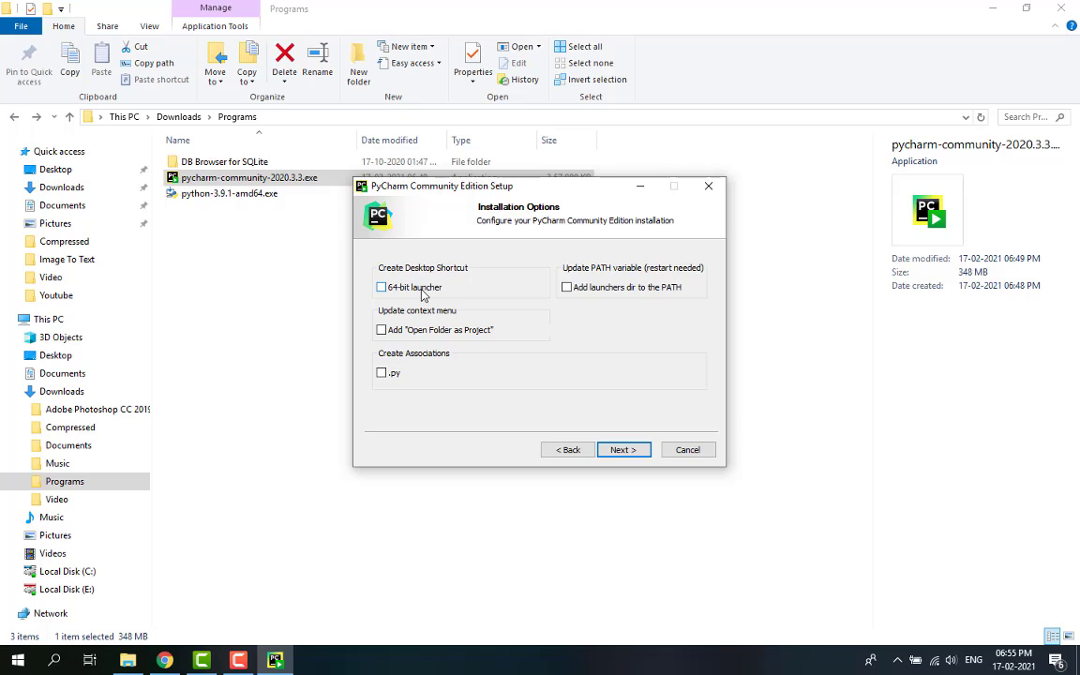
{"action": "left_click", "coordinate": [417, 290]}
{"action": "left_click", "coordinate": [621, 449]}
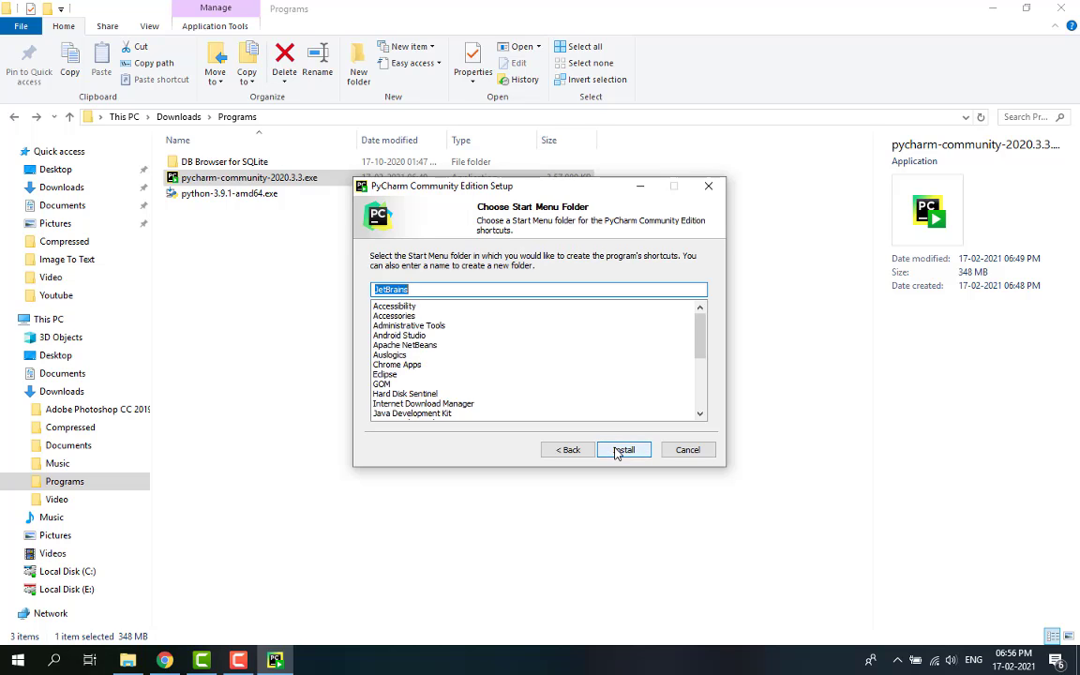
{"action": "left_click", "coordinate": [622, 450]}
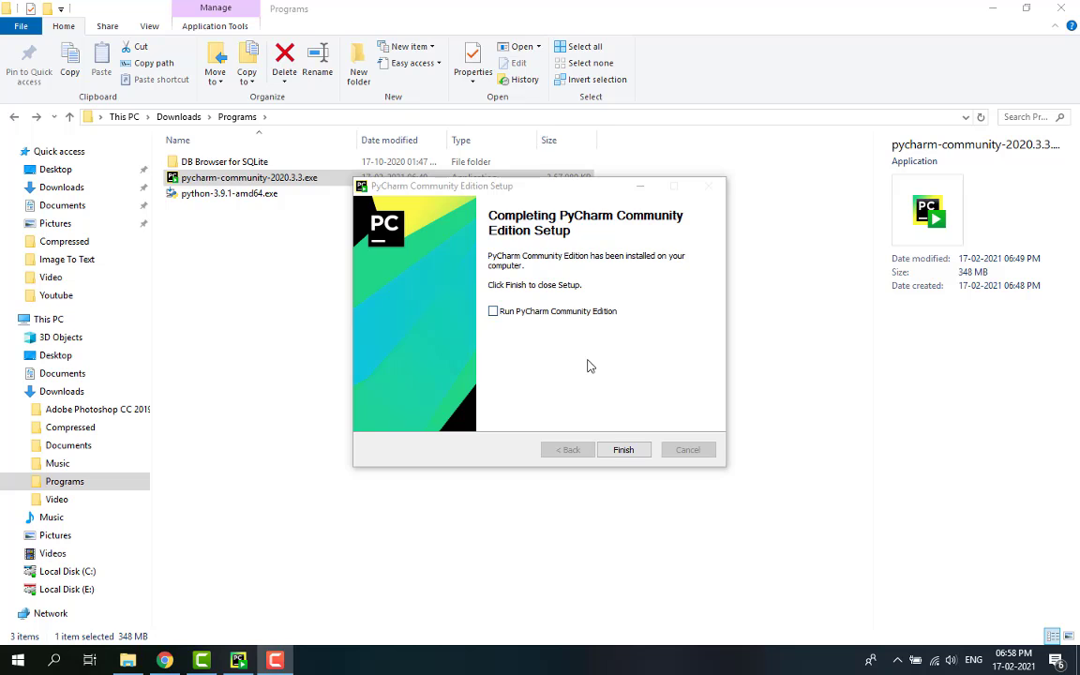
{"action": "left_click", "coordinate": [624, 452]}
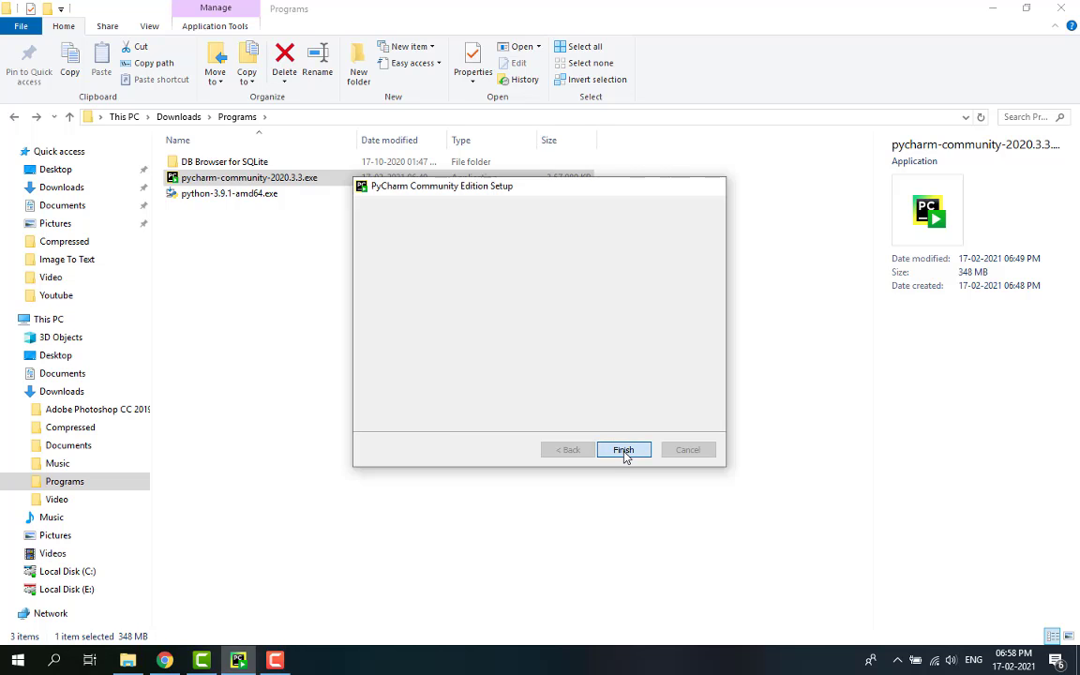
Minimize the open windows and launch PyCharm Community Edition from the desktop without importing settings.
{"action": "left_click", "coordinate": [992, 7]}
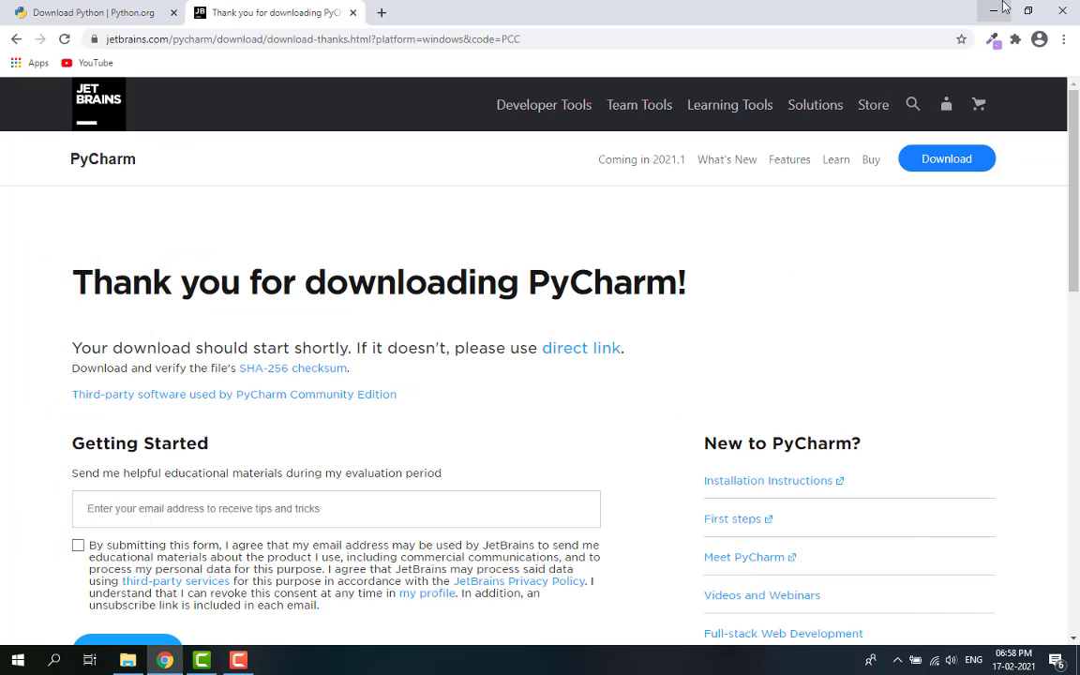
{"action": "left_click", "coordinate": [1001, 8]}
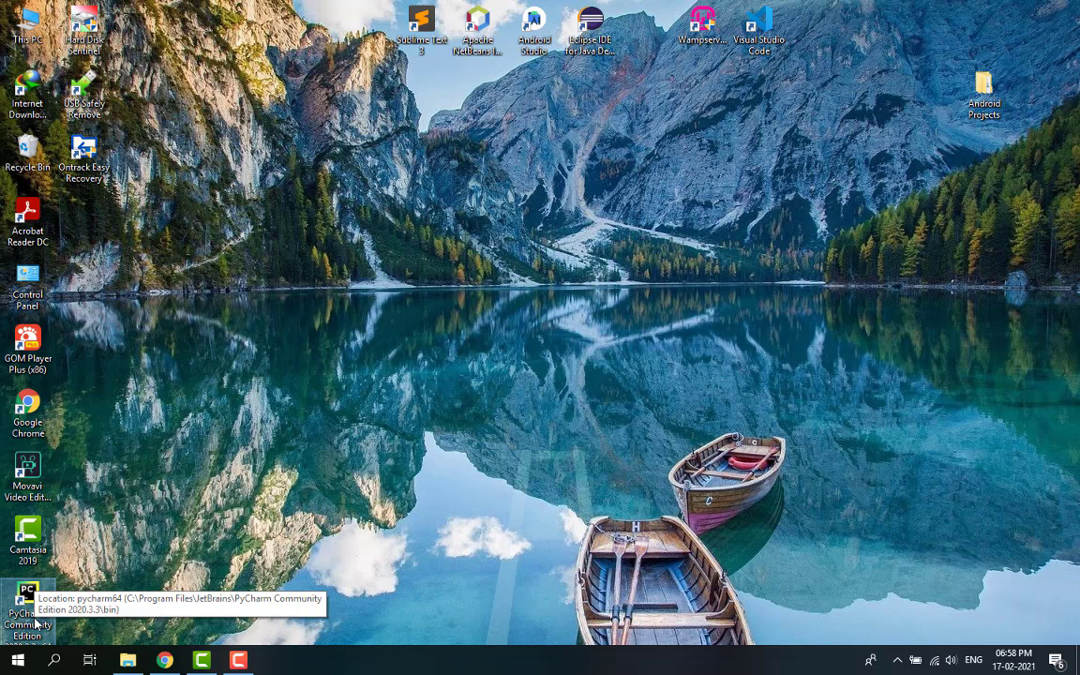
{"action": "double_click", "coordinate": [36, 623]}
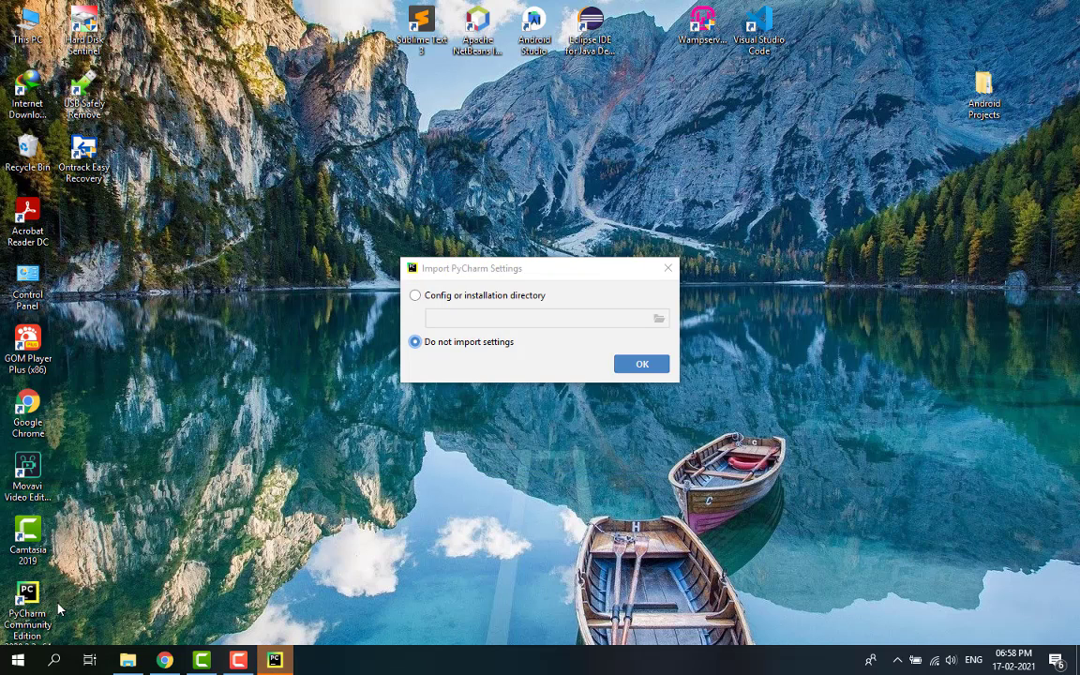
{"action": "left_click", "coordinate": [641, 365]}
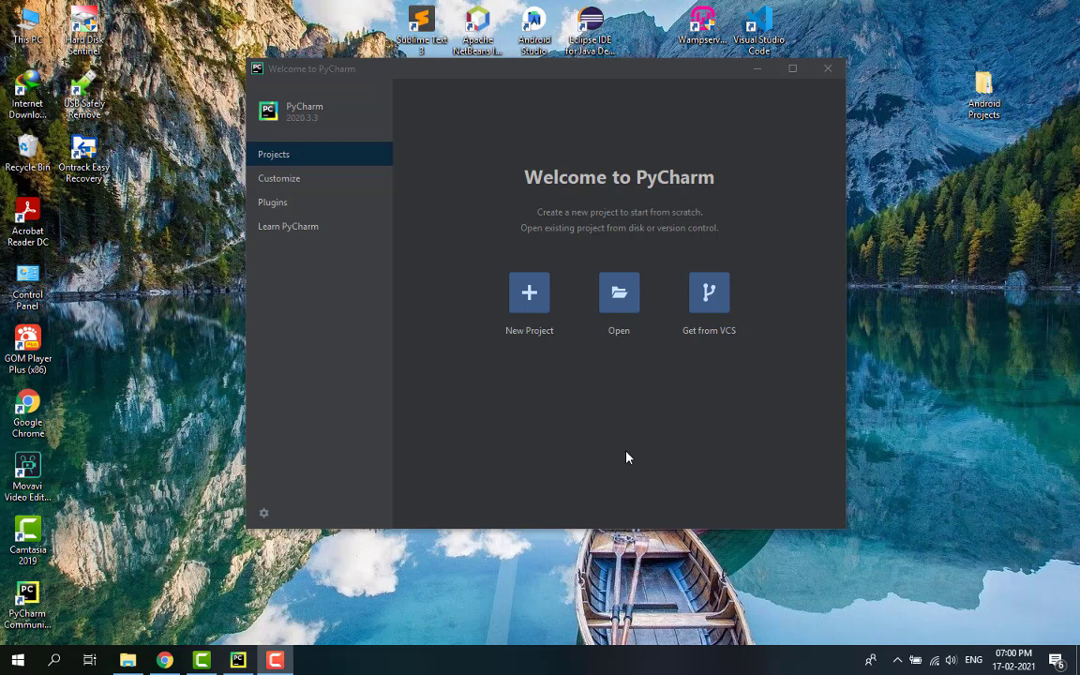
Start a new project and set its location to a folder named Demo under PycharmProjects.
{"action": "left_click", "coordinate": [533, 311]}
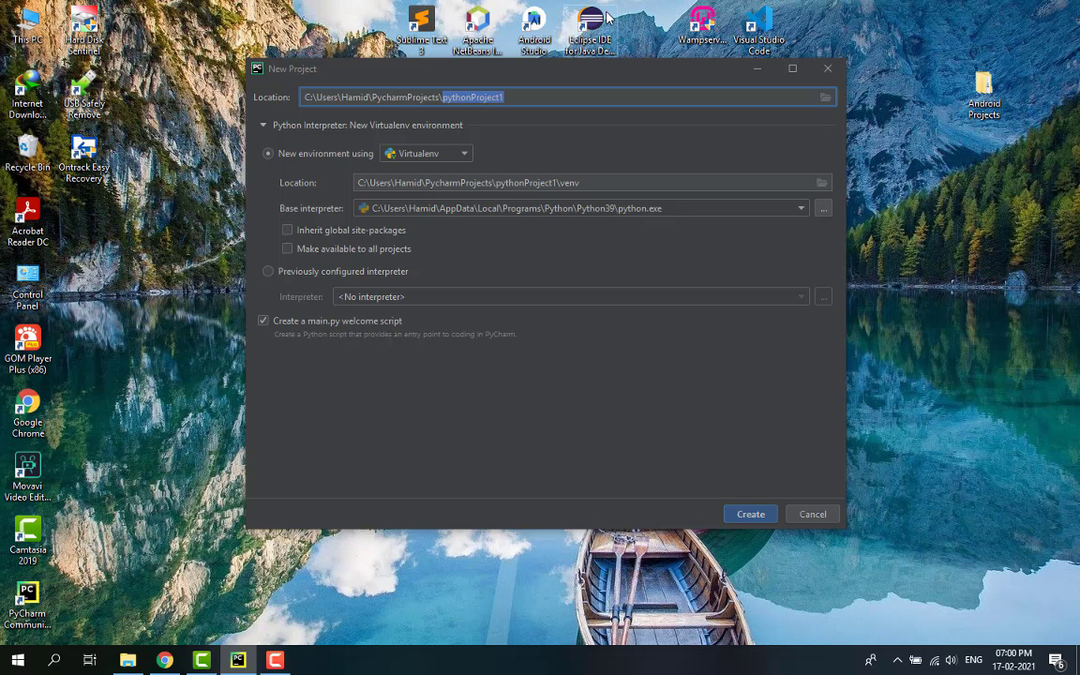
{"action": "key", "text": "End"}
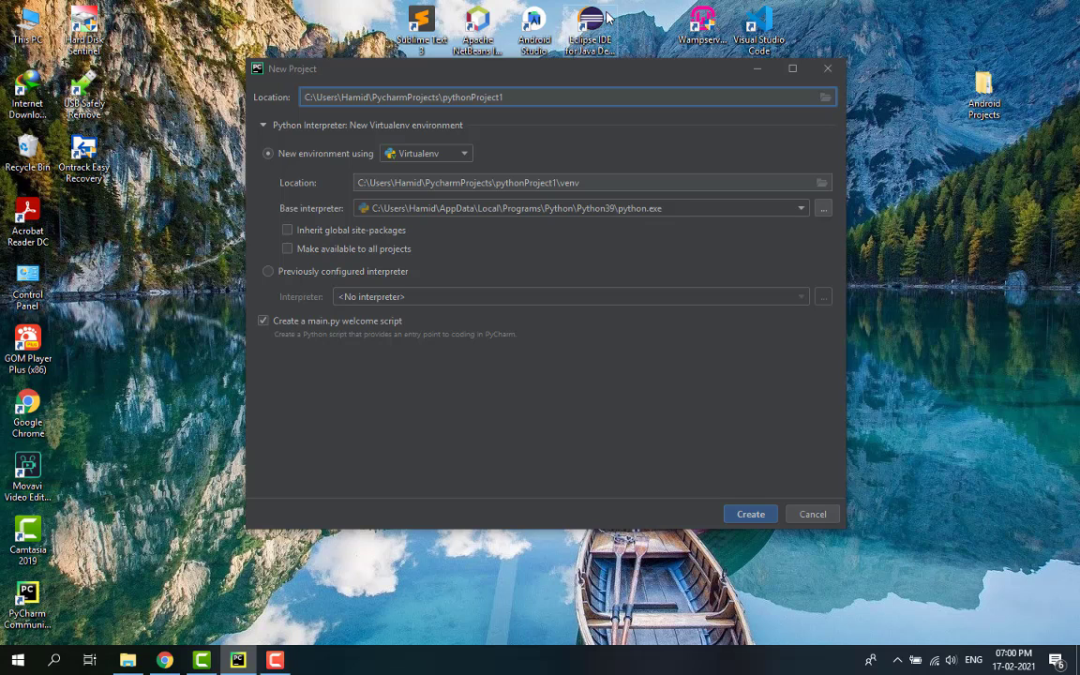
{"action": "key", "text": "BackSpace"}
{"action": "key", "text": "BackSpace"}
{"action": "key", "text": "BackSpace"}
{"action": "key", "text": "BackSpace"}
{"action": "key", "text": "BackSpace"}
{"action": "key", "text": "BackSpace"}
{"action": "key", "text": "BackSpace"}
{"action": "key", "text": "BackSpace"}
{"action": "key", "text": "BackSpace"}
{"action": "key", "text": "BackSpace"}
{"action": "key", "text": "BackSpace"}
{"action": "key", "text": "BackSpace"}
{"action": "key", "text": "BackSpace"}
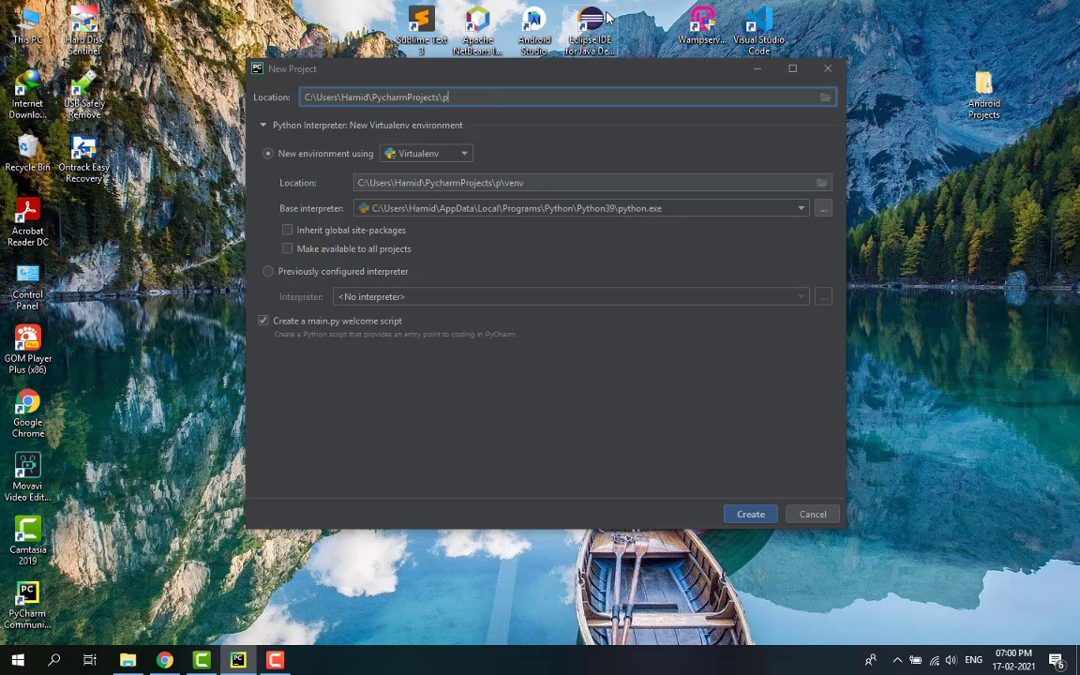
{"action": "key", "text": "BackSpace"}
{"action": "type", "text": "Demo"}
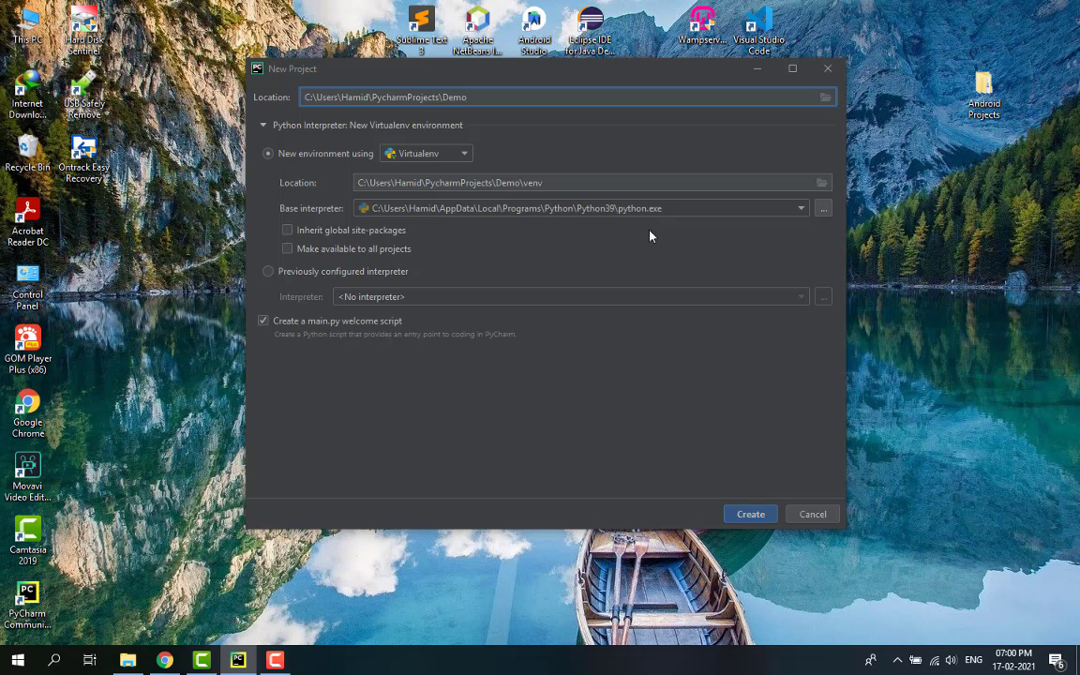
Create the project with a new Virtualenv environment and main.py welcome script, and close Tip of the Day with tips turned off.
{"action": "left_click", "coordinate": [747, 515]}
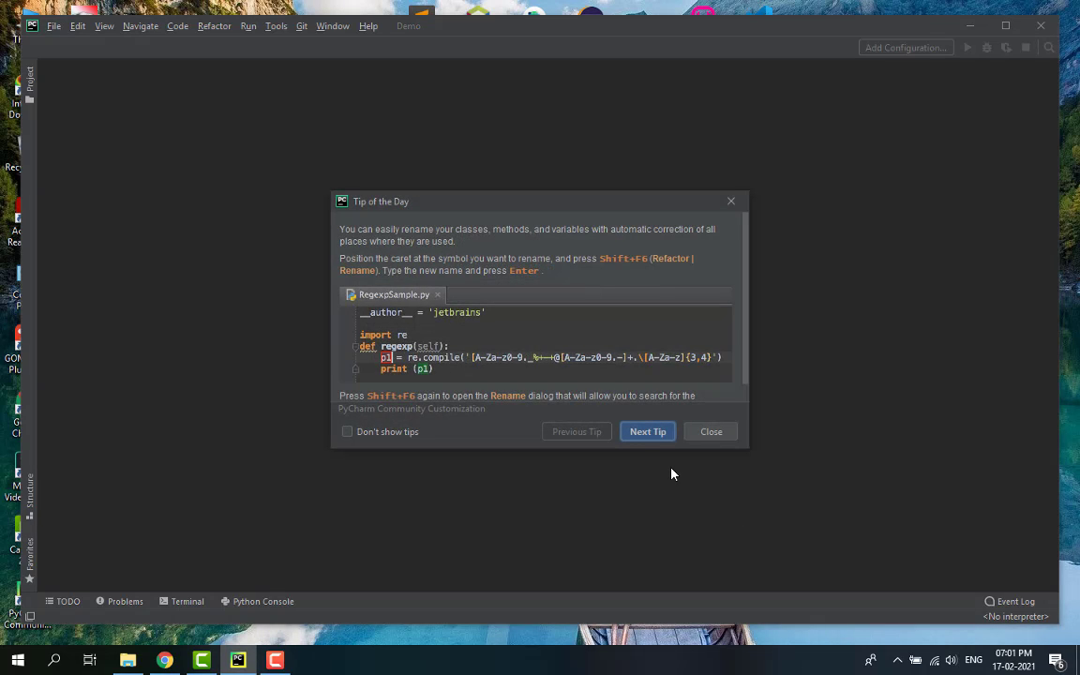
{"action": "left_click", "coordinate": [374, 432]}
{"action": "left_click", "coordinate": [708, 435]}
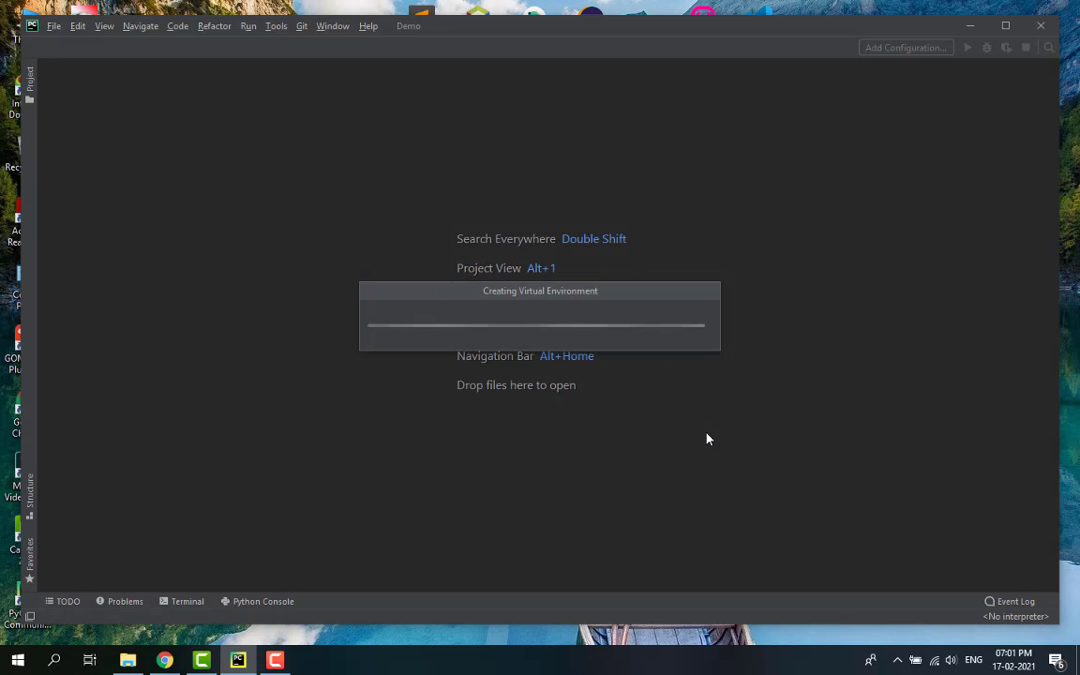